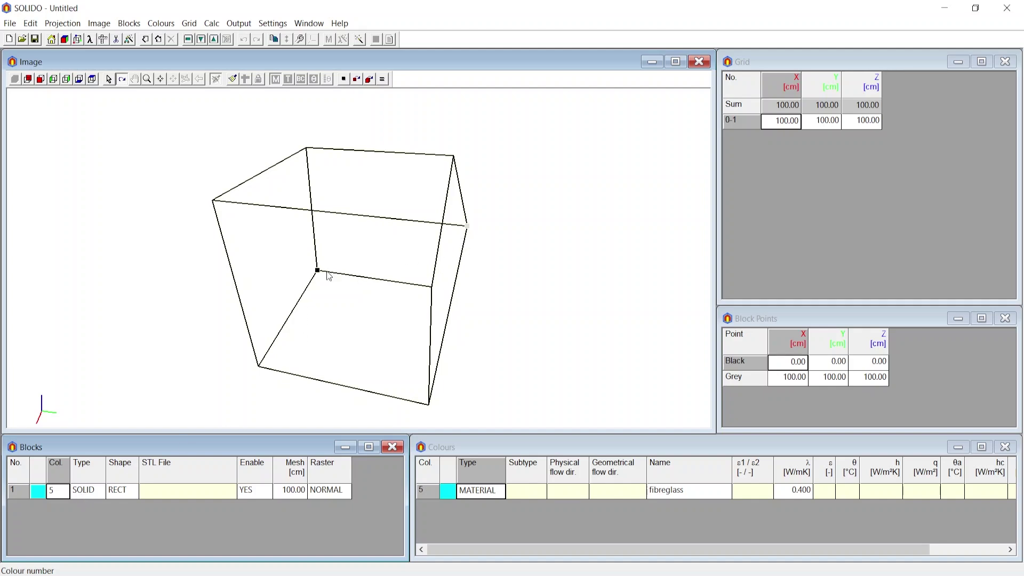
# Step: Set the block's grey point Y coordinate to 150 cm and place its black point on the lower front corner at X 100
pyautogui.moveTo(474, 243)
pyautogui.mouseDown()
pyautogui.moveTo(526, 259)
pyautogui.moveTo(485, 284)
pyautogui.moveTo(482, 235)
pyautogui.mouseUp()
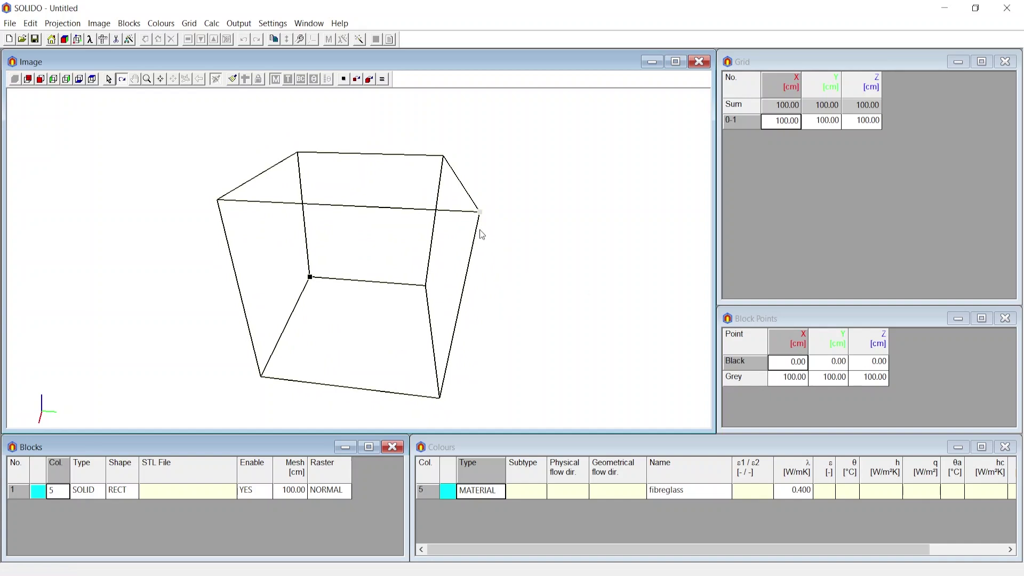
pyautogui.click(826, 379)
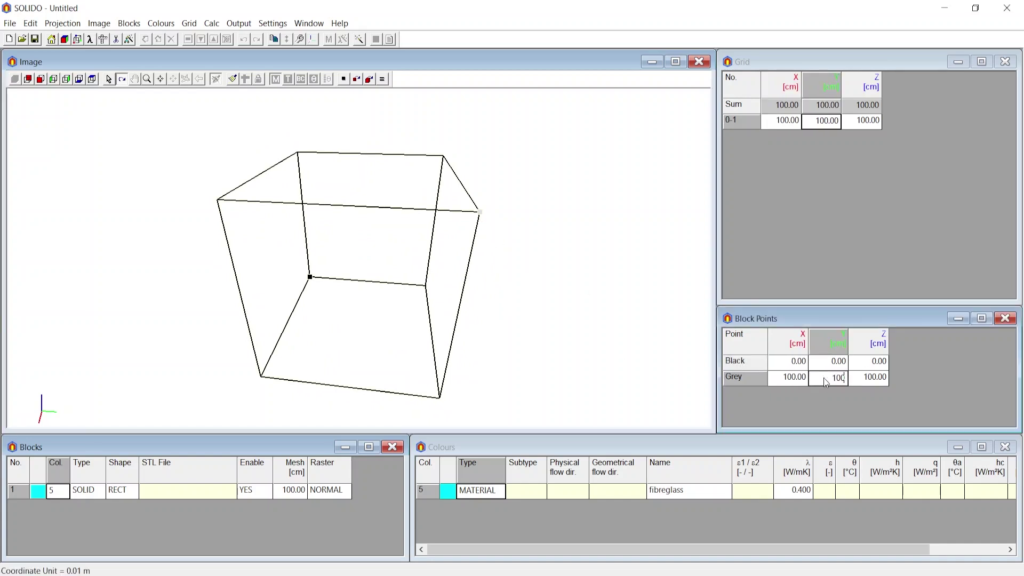
pyautogui.write('150')
pyautogui.press('Return')
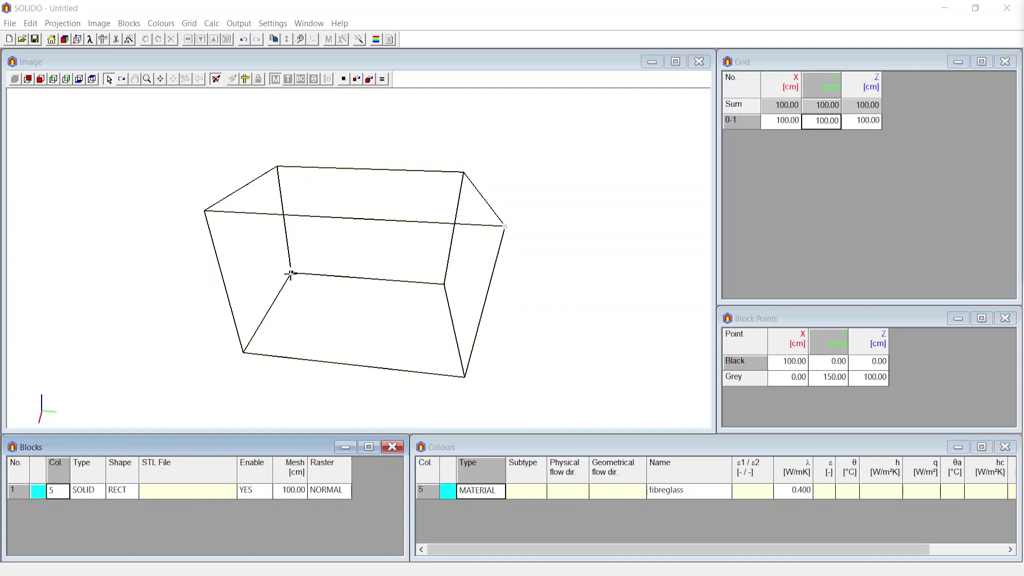
pyautogui.click(344, 78)
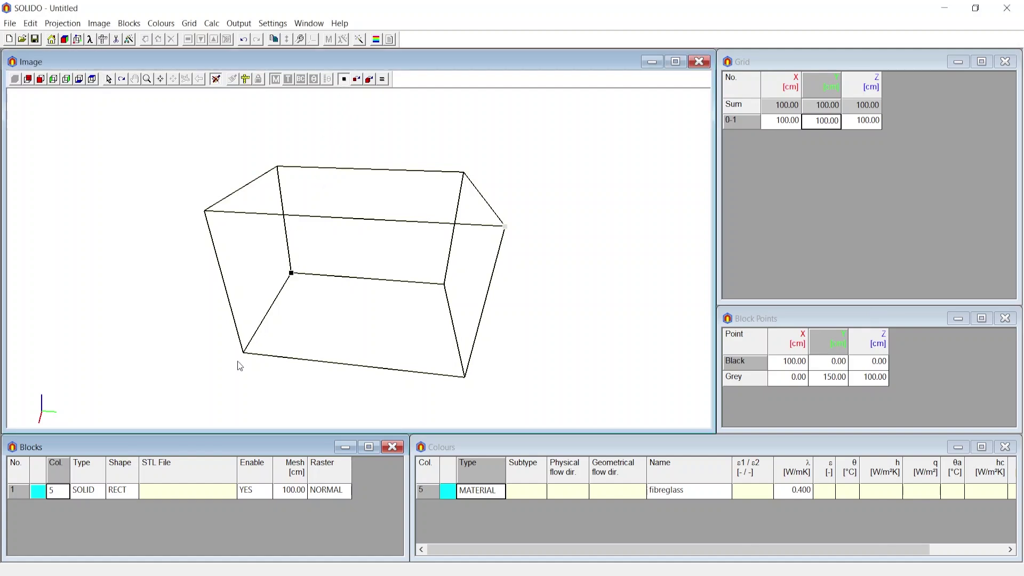
pyautogui.click(244, 354)
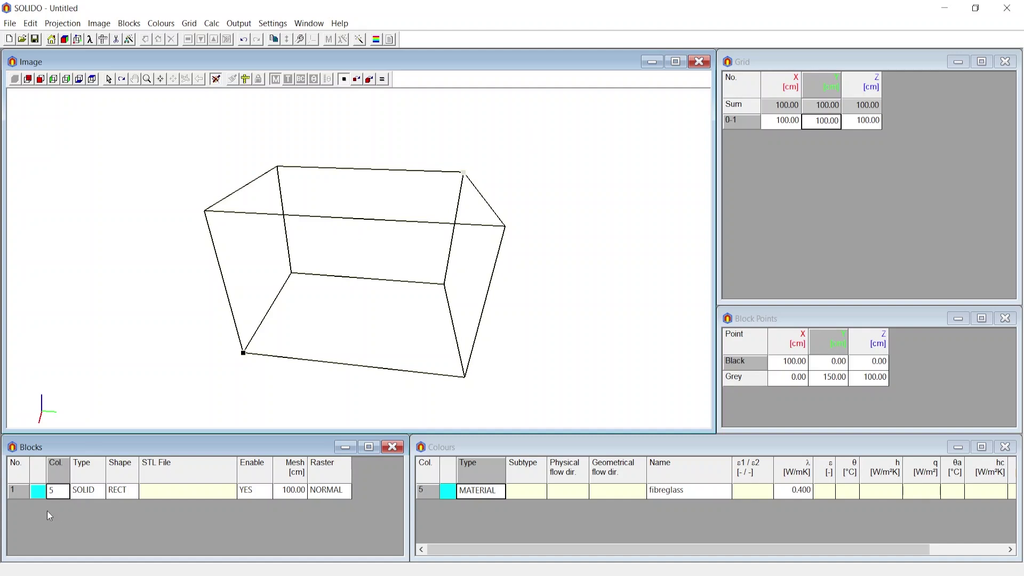
# Step: Convert block 1 to a parallelepiped and from that to a hexahedron defined by eight points
pyautogui.click(14, 490)
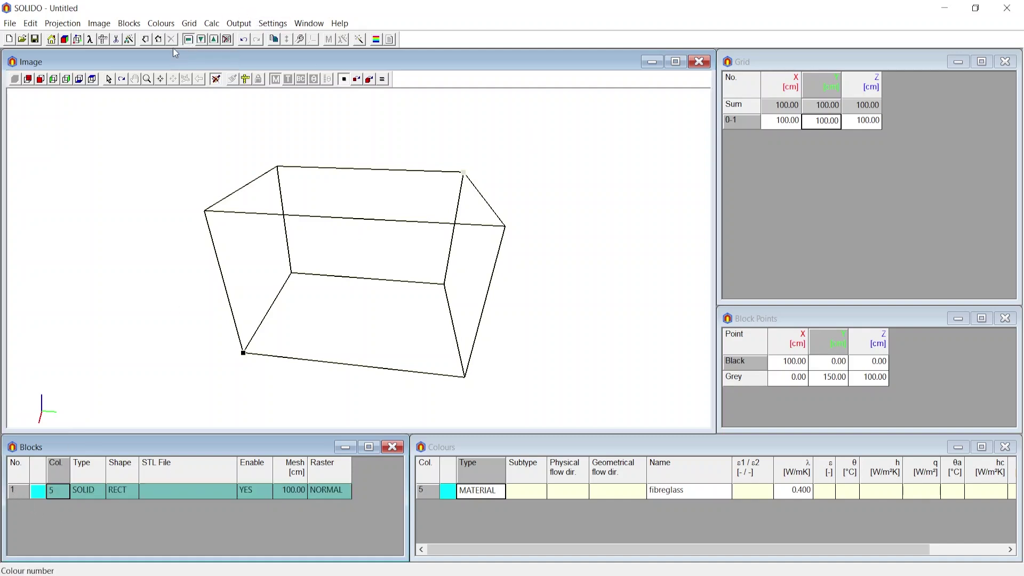
pyautogui.click(130, 23)
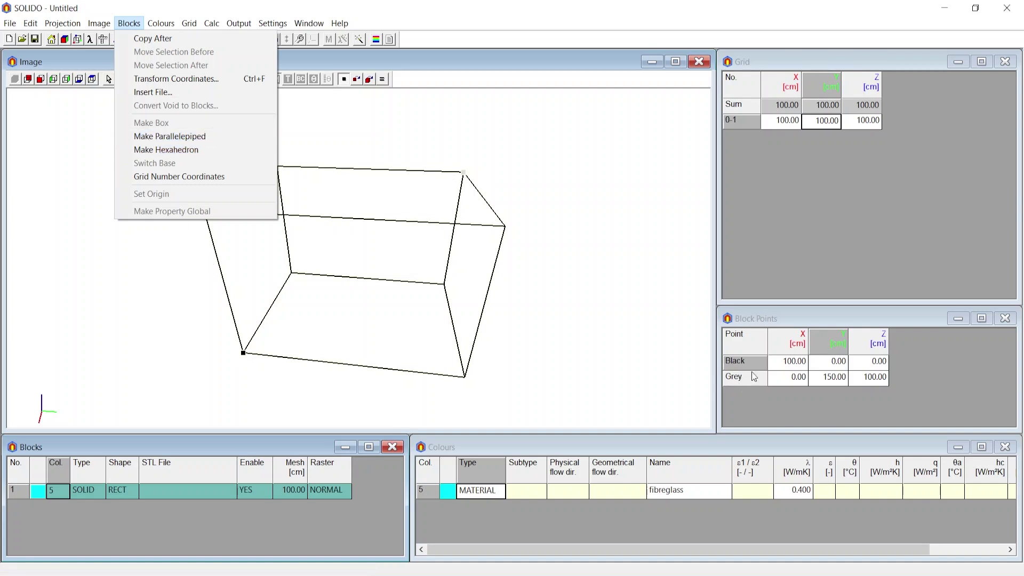
pyautogui.click(206, 138)
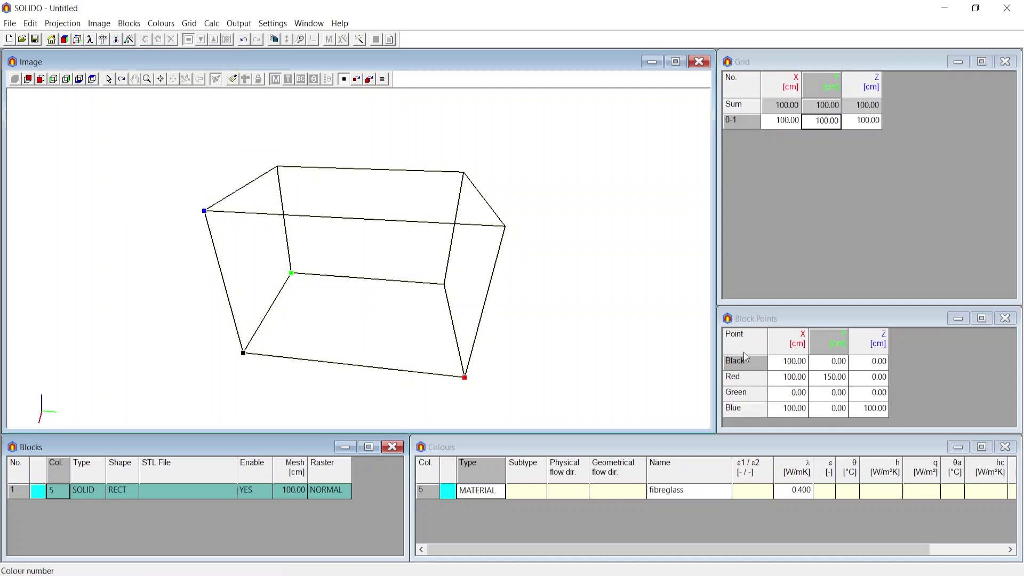
pyautogui.click(122, 23)
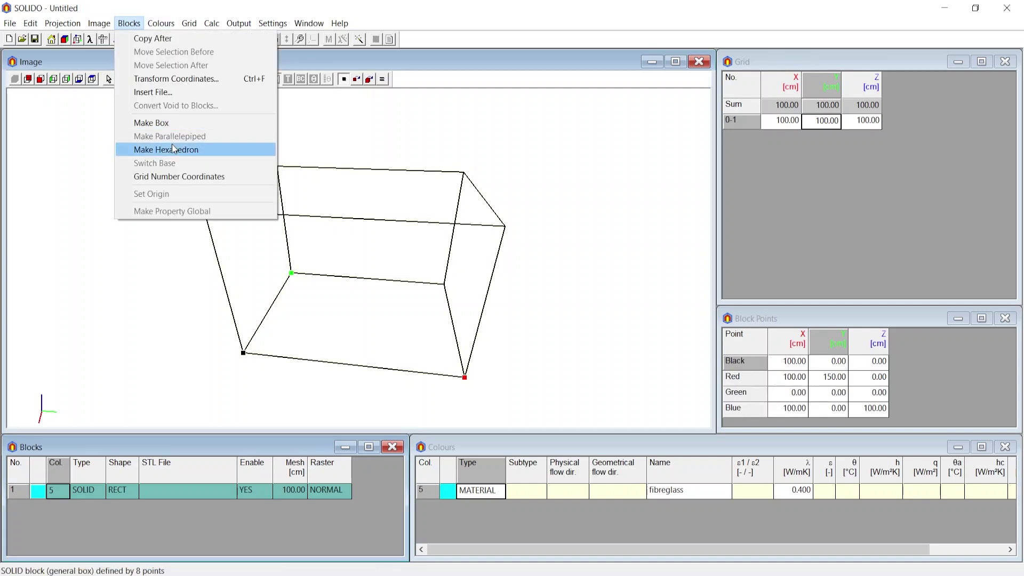
pyautogui.click(175, 149)
pyautogui.scroll(-3, 843, 354)
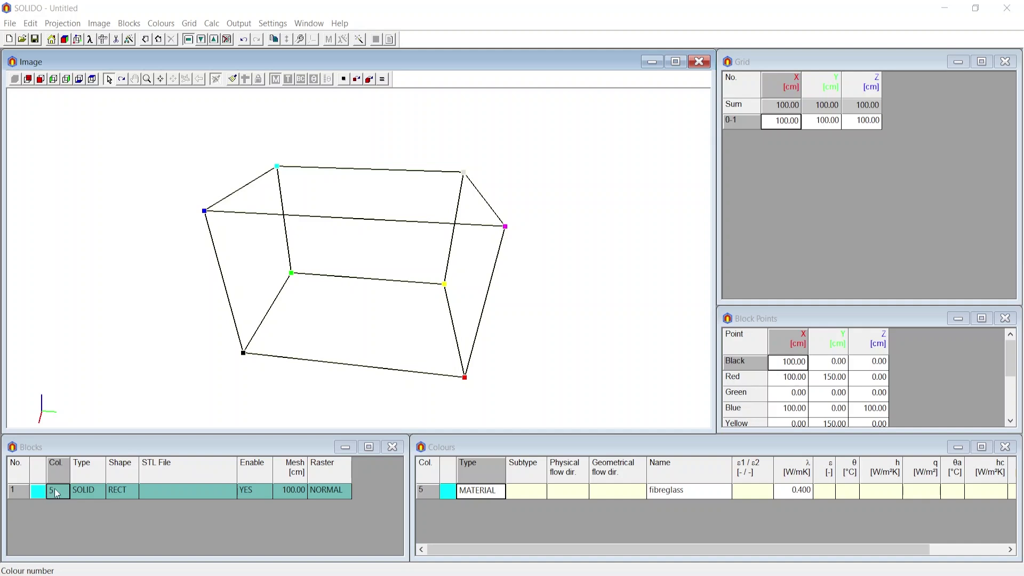
pyautogui.click(188, 40)
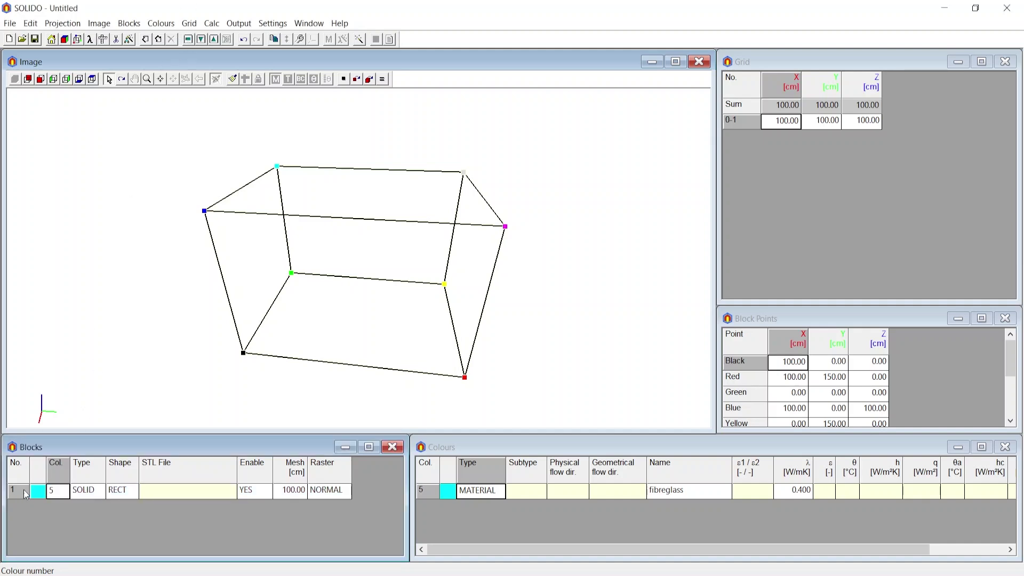
# Step: Switch the block's type through STL and POINT and back to SOLID
pyautogui.click(89, 496)
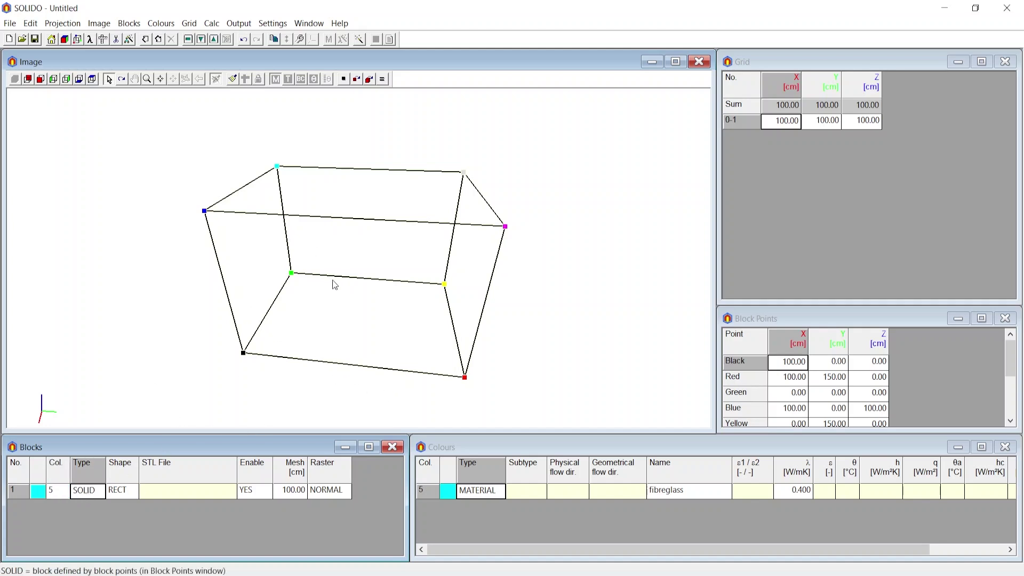
pyautogui.click(92, 494)
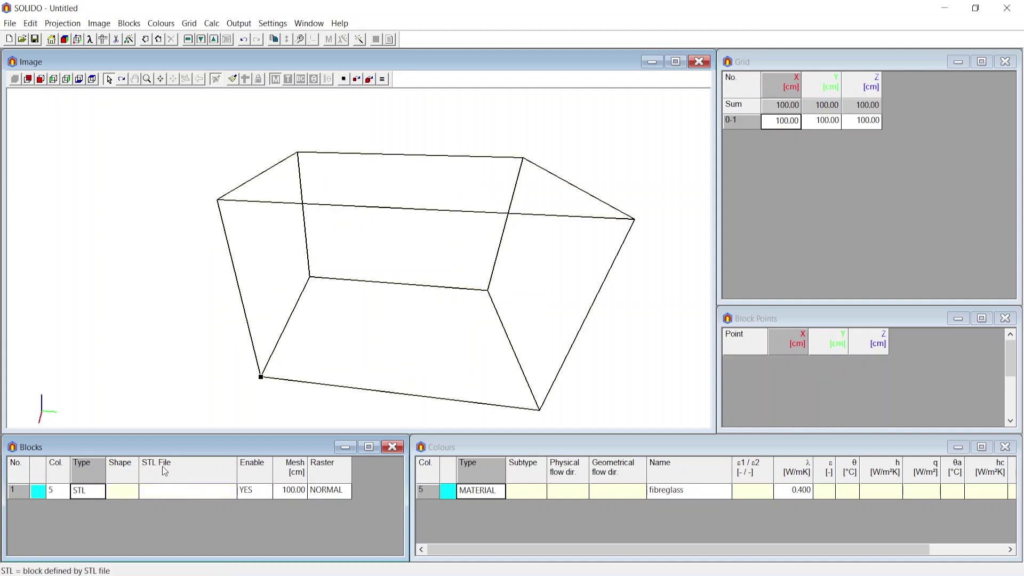
pyautogui.click(88, 494)
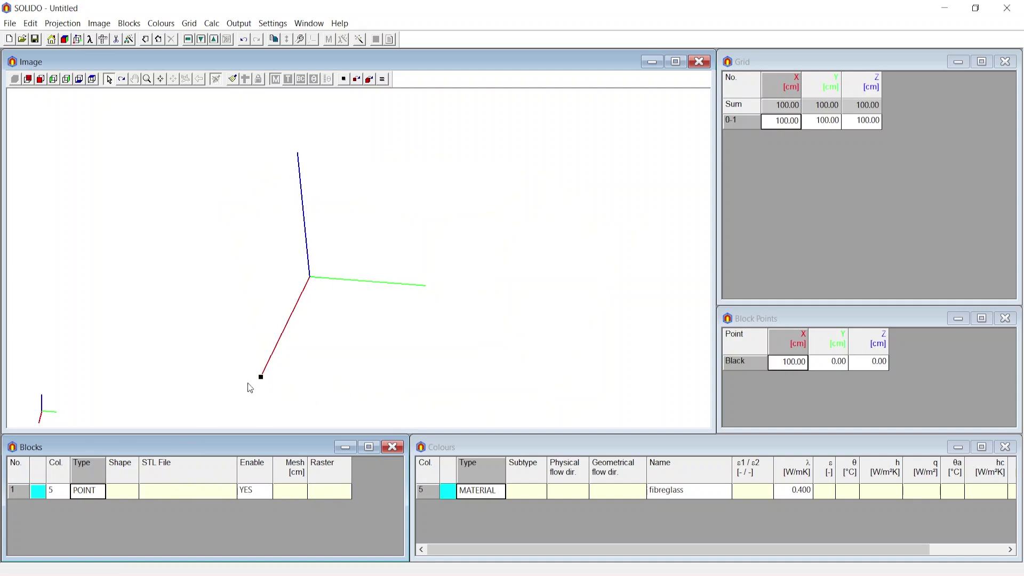
pyautogui.click(98, 492)
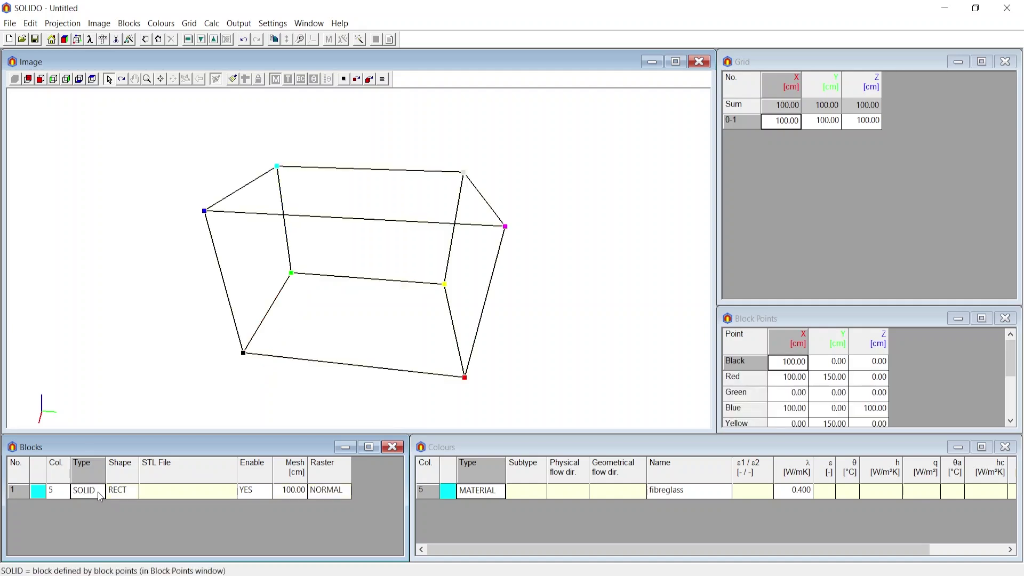
# Step: Change the block's shape through CYL, BAL and PCYL to PBAL, and triangulate it to show its filled surface
pyautogui.click(128, 494)
pyautogui.click(128, 494)
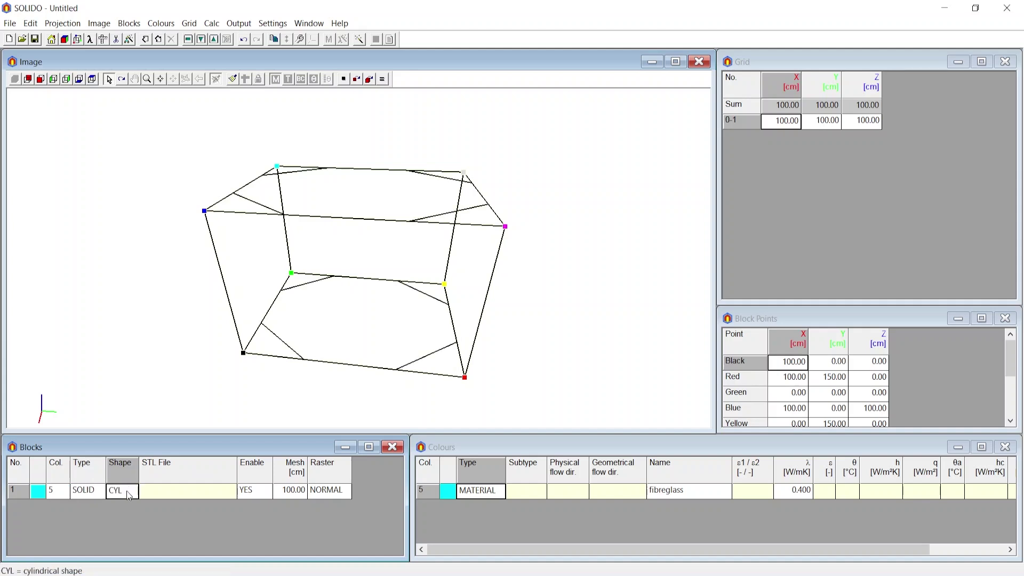
pyautogui.click(127, 491)
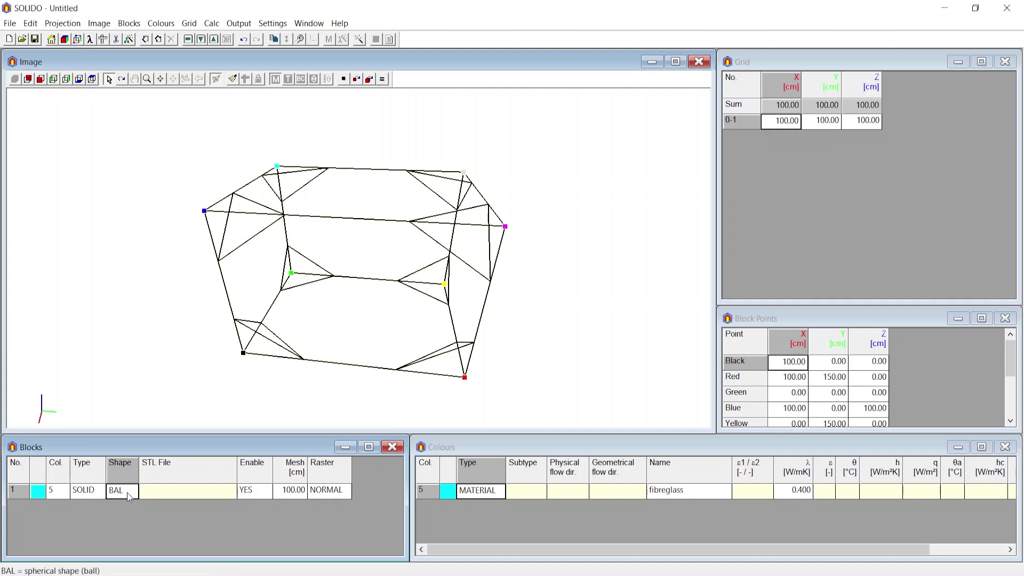
pyautogui.click(127, 492)
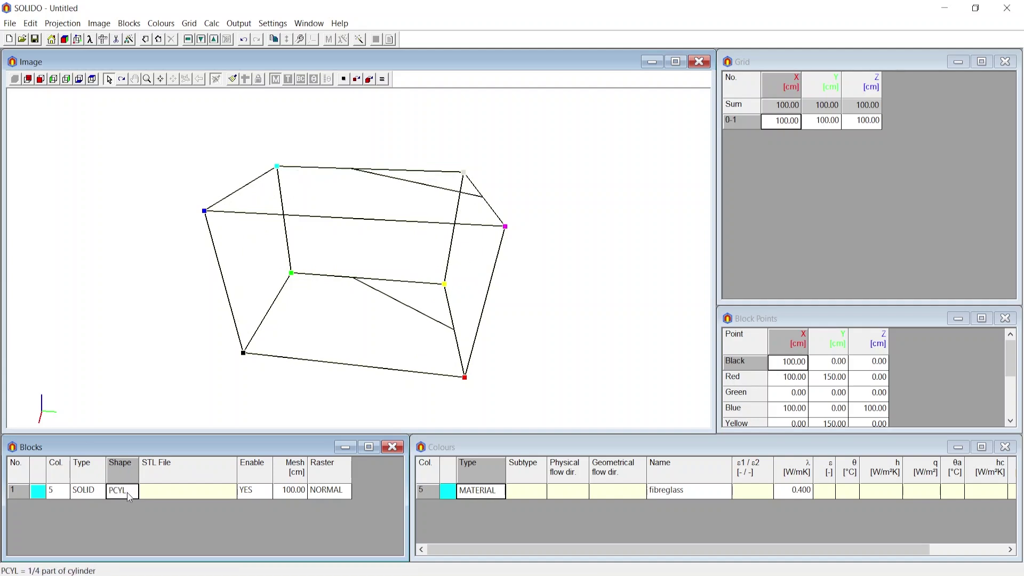
pyautogui.click(127, 492)
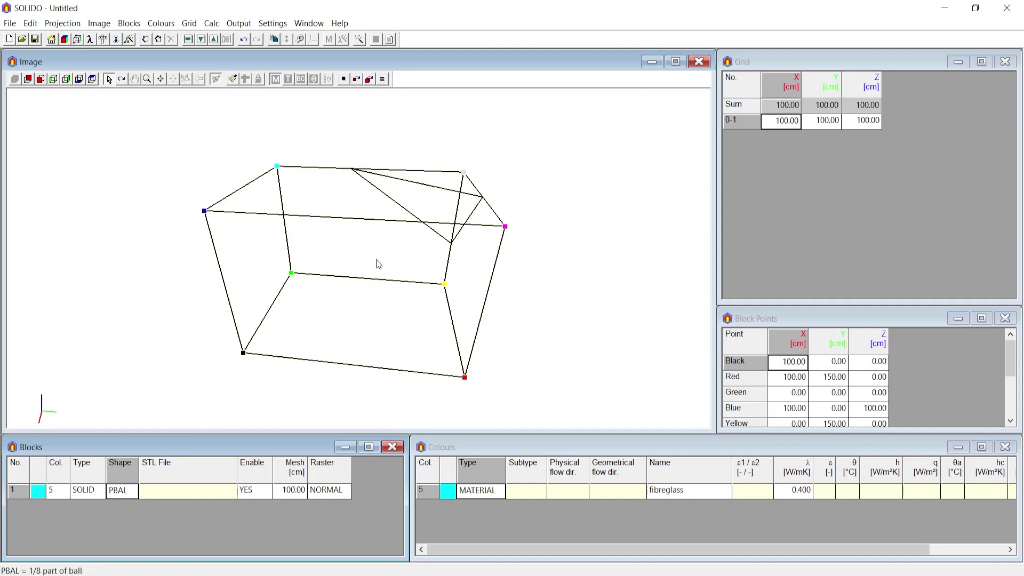
pyautogui.click(233, 80)
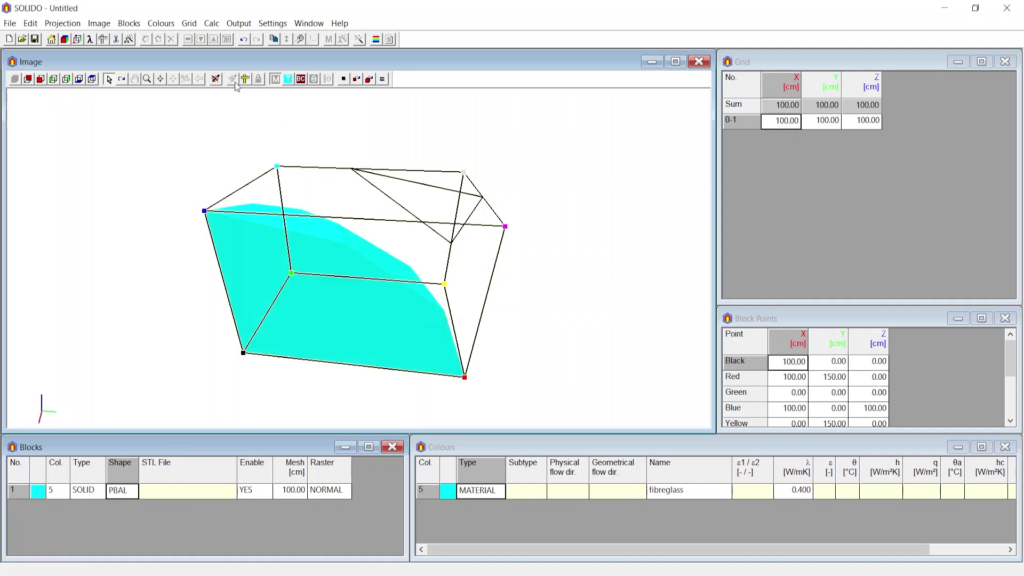
pyautogui.moveTo(325, 259)
pyautogui.mouseDown()
pyautogui.moveTo(420, 276)
pyautogui.moveTo(424, 304)
pyautogui.moveTo(339, 331)
pyautogui.mouseUp()
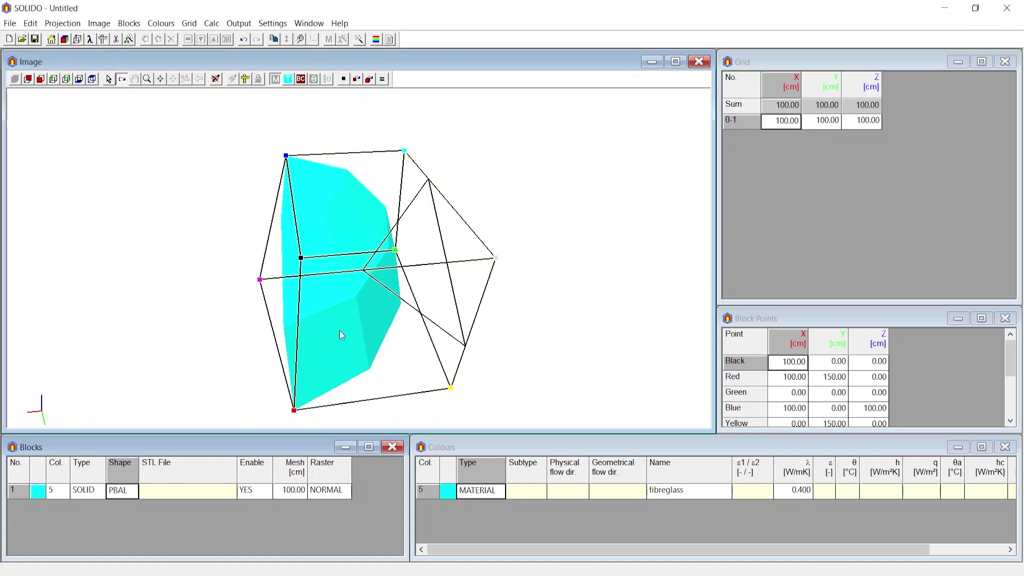
# Step: Refine the block's triangulation mesh size to 20 cm and regenerate its filled surface
pyautogui.doubleClick(294, 490)
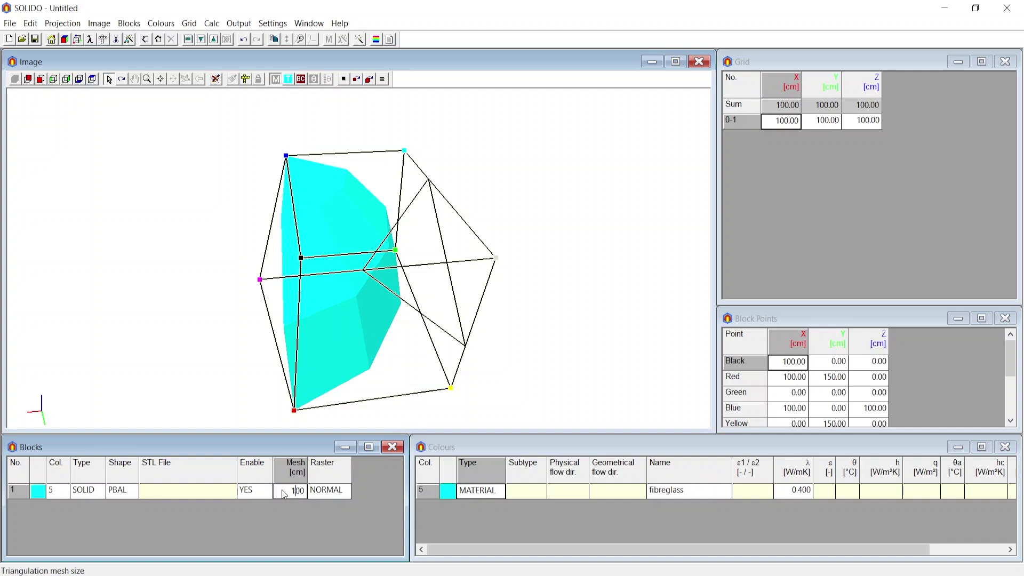
pyautogui.moveTo(283, 491); pyautogui.dragTo(311, 489)
pyautogui.write('20')
pyautogui.press('Return')
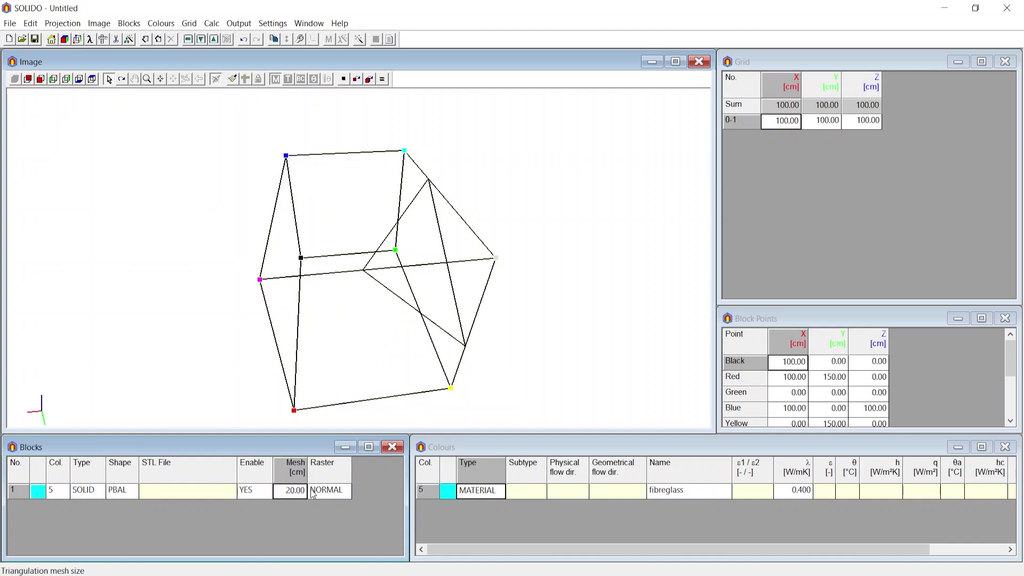
pyautogui.click(235, 79)
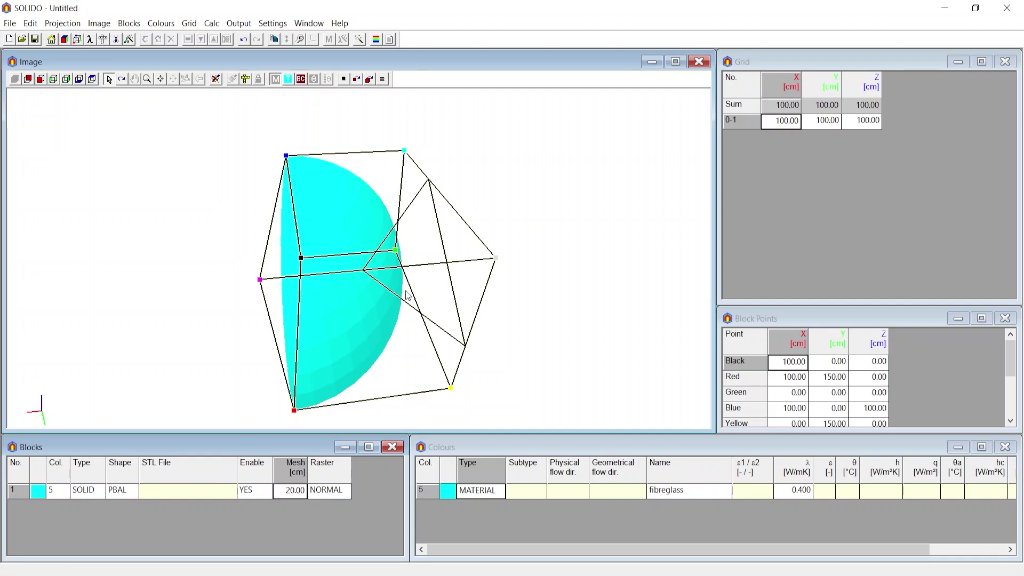
pyautogui.moveTo(391, 283); pyautogui.dragTo(414, 296, button='middle')
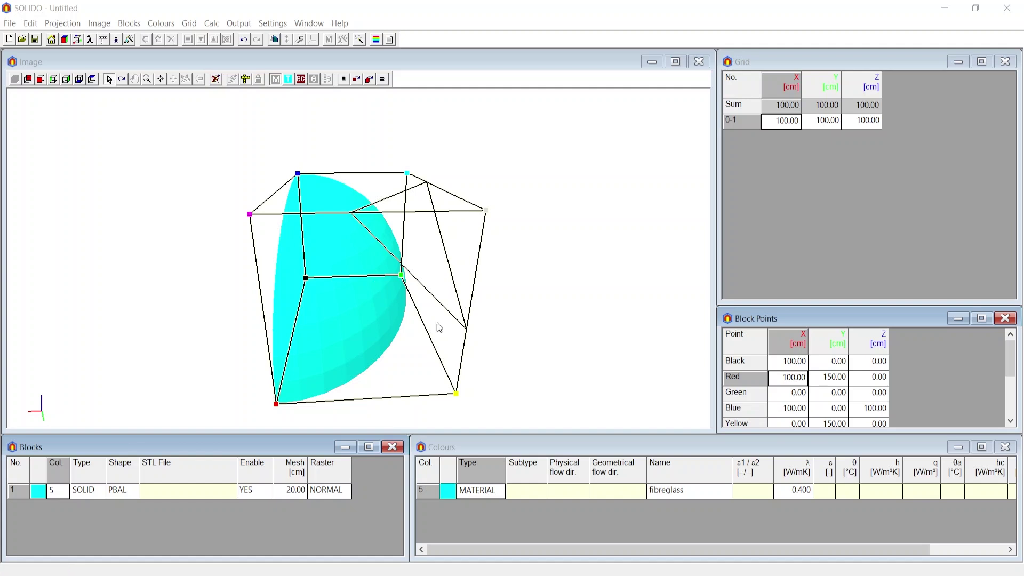
# Step: Set the red block point's X coordinate to 150 cm and regenerate the block's filled surface
pyautogui.click(789, 377)
pyautogui.click(789, 377)
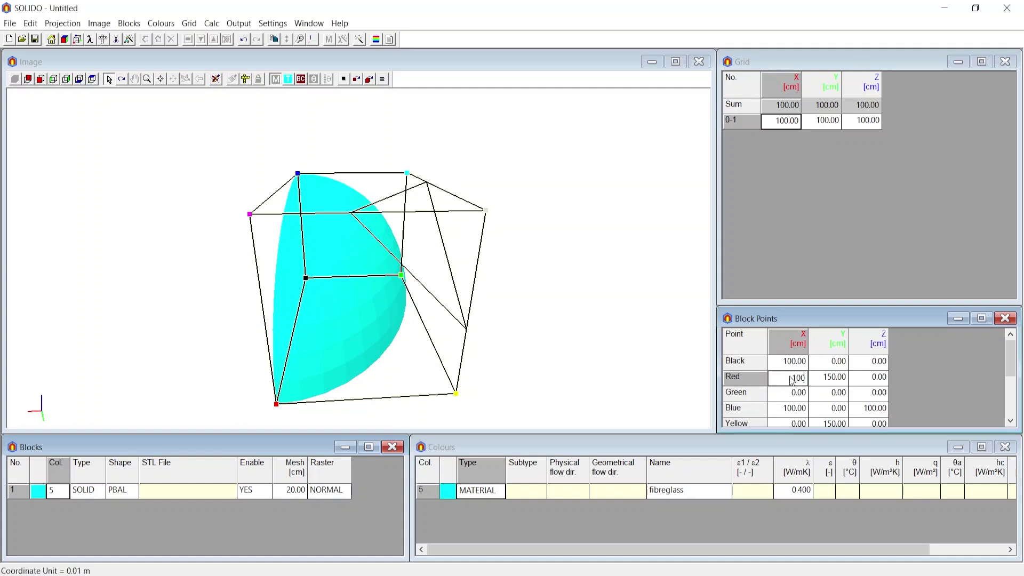
pyautogui.doubleClick(789, 377)
pyautogui.write('150')
pyautogui.press('Return')
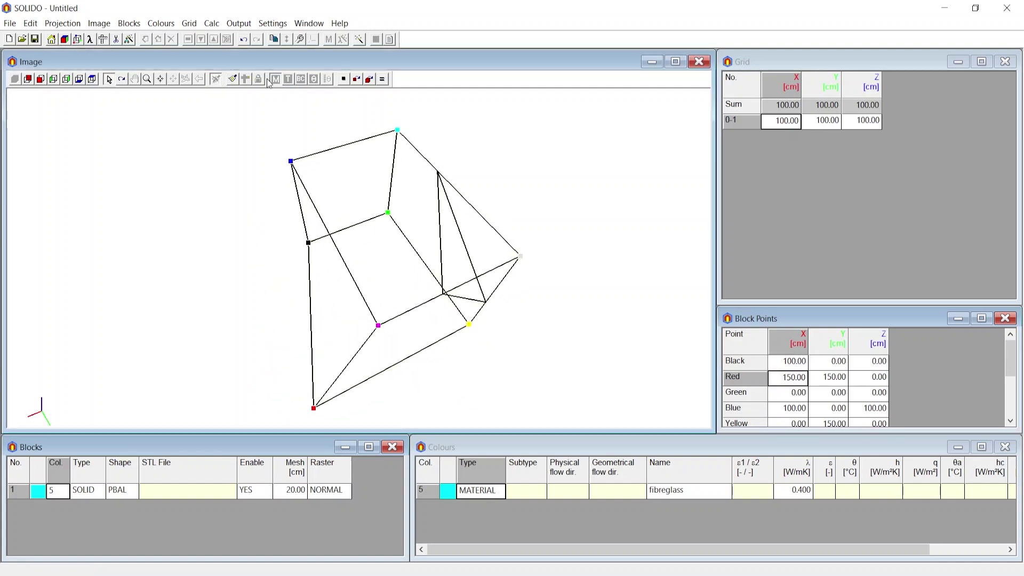
pyautogui.click(231, 81)
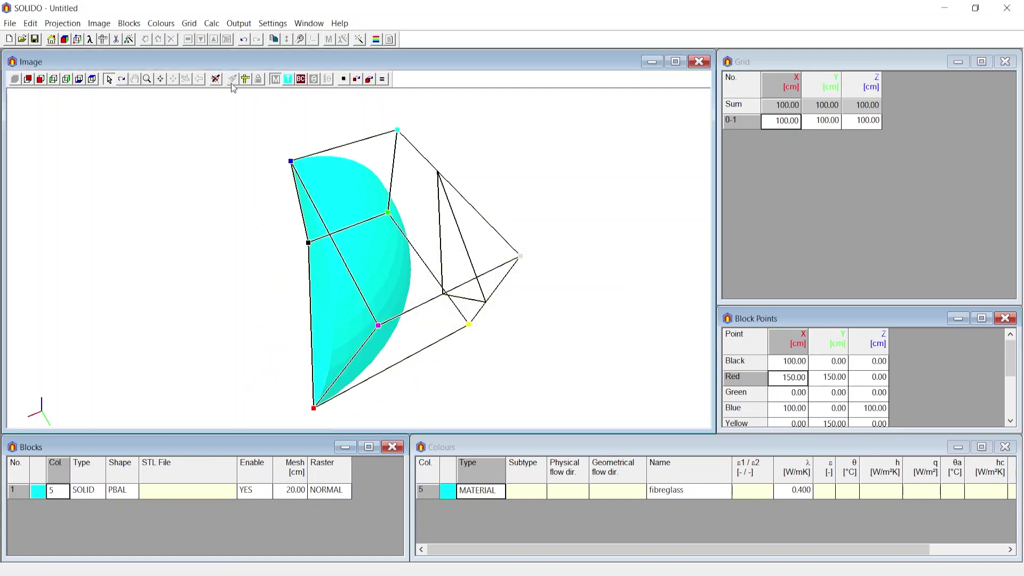
pyautogui.moveTo(359, 279); pyautogui.dragTo(373, 359)
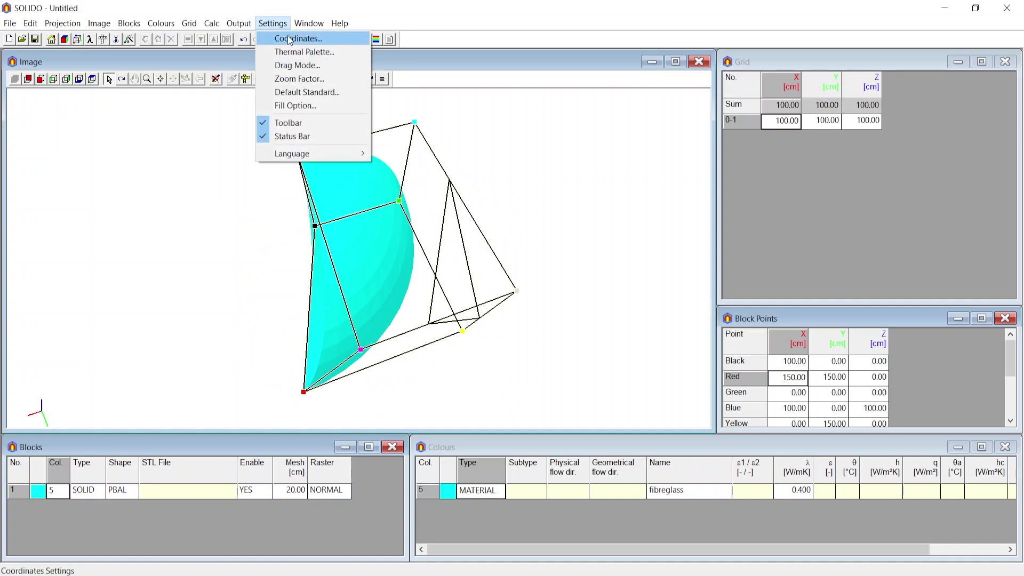
# Step: Change the coordinate unit of the model to millimetres
pyautogui.click(290, 39)
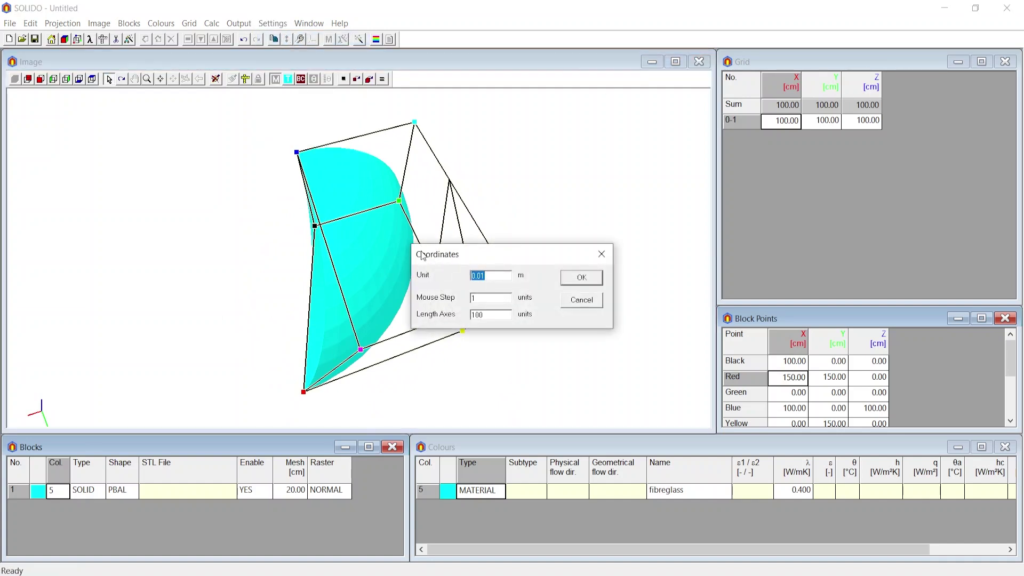
pyautogui.write('0.0')
pyautogui.click(586, 278)
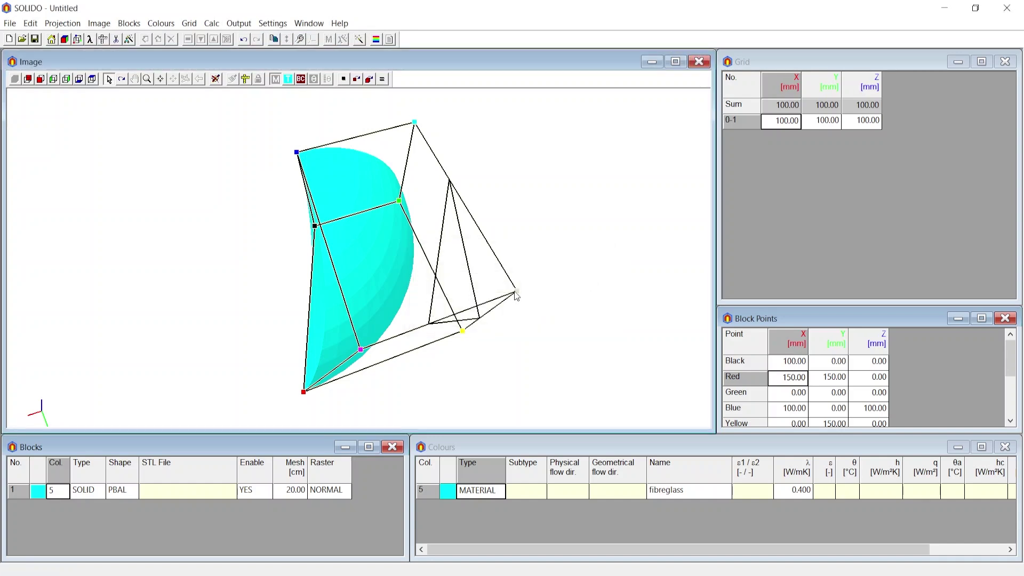
pyautogui.moveTo(292, 358); pyautogui.dragTo(158, 303)
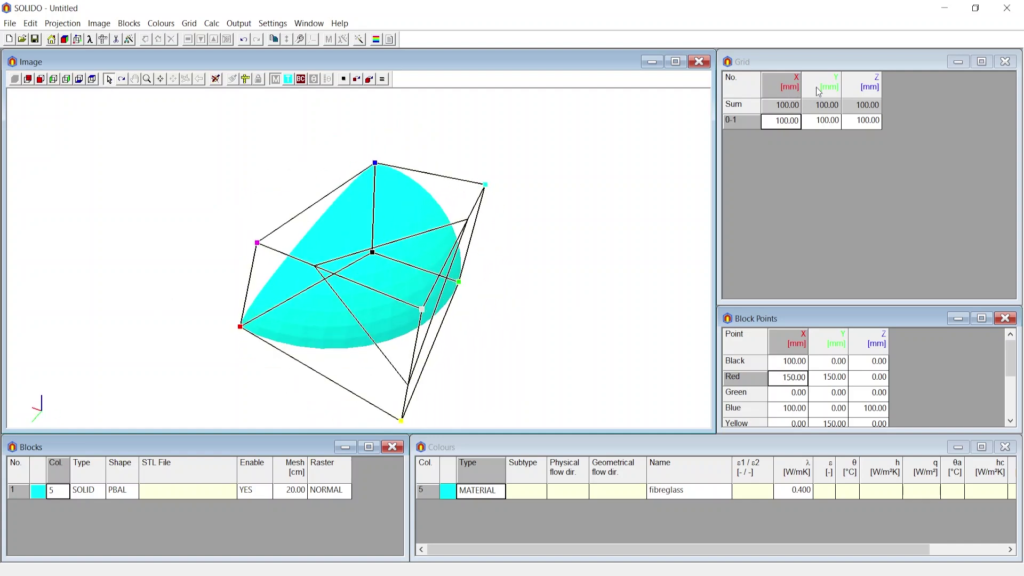